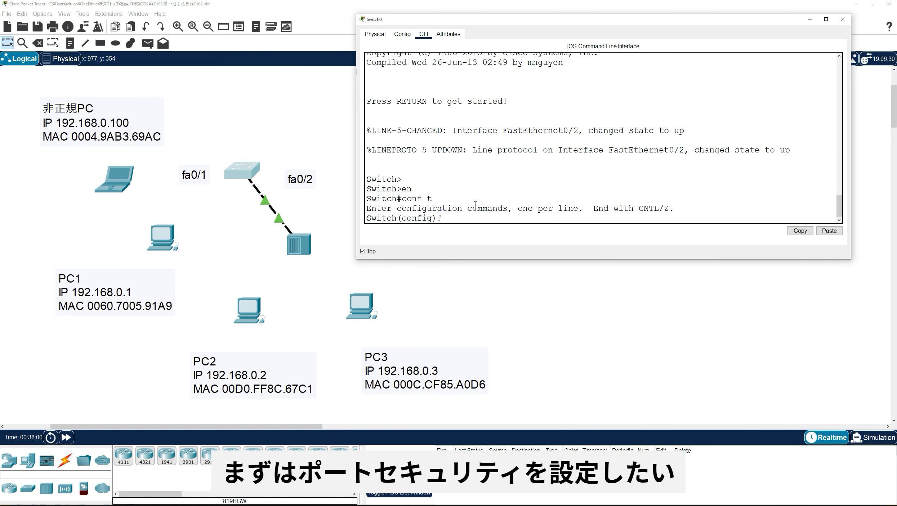
- Enter interface configuration mode for FastEthernet 0/1 on the switch
{"action": "type", "text": "int"}
{"action": "key", "text": "Tab"}
{"action": "type", "text": "fa"}
{"action": "key", "text": "Tab"}
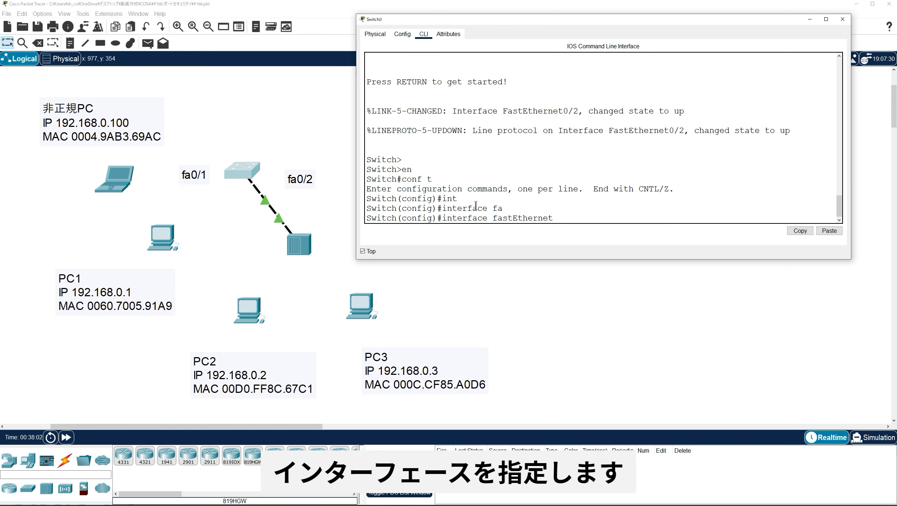
{"action": "type", "text": "0/1"}
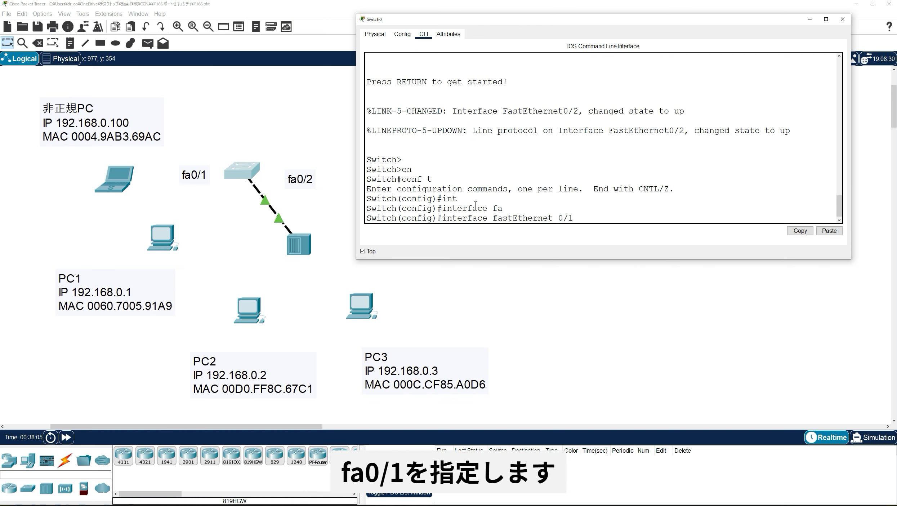
{"action": "key", "text": "Return"}
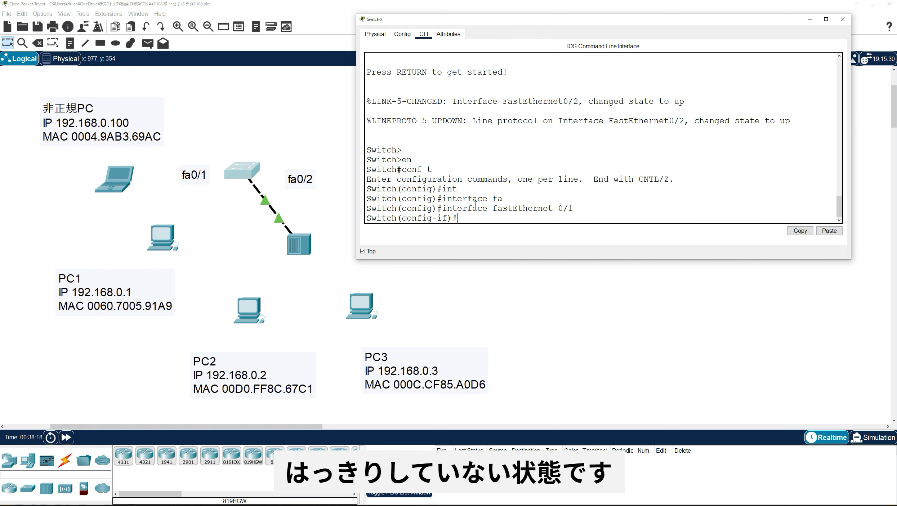
- Try to enable port security on FastEthernet 0/1 with the switchport port-security command
{"action": "type", "text": "sw"}
{"action": "key", "text": "Tab"}
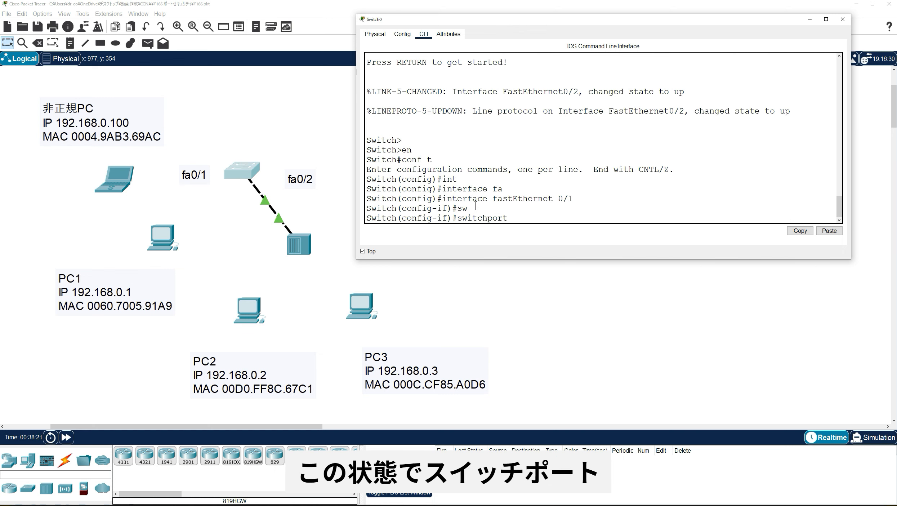
{"action": "type", "text": "po"}
{"action": "key", "text": "Tab"}
{"action": "key", "text": "Return"}
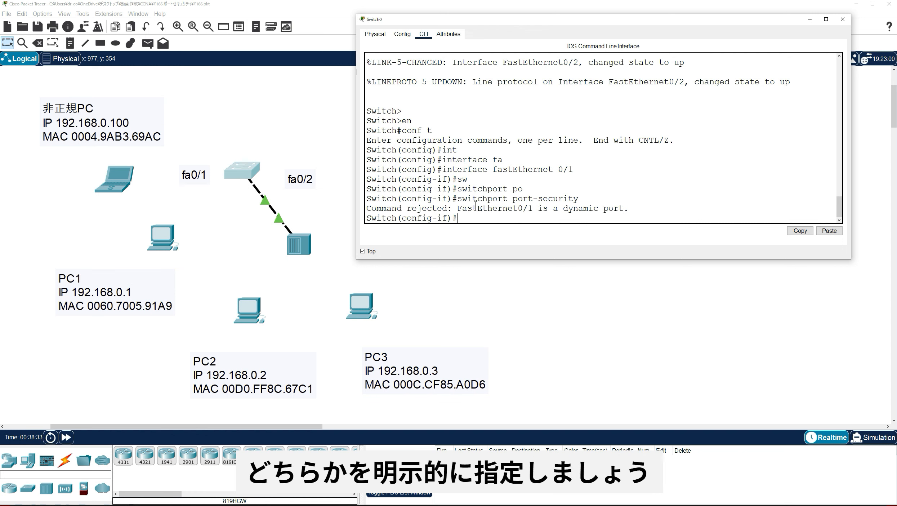
- Set FastEthernet 0/1 to access mode with switchport mode access
{"action": "type", "text": "sw"}
{"action": "key", "text": "Tab"}
{"action": "type", "text": "a"}
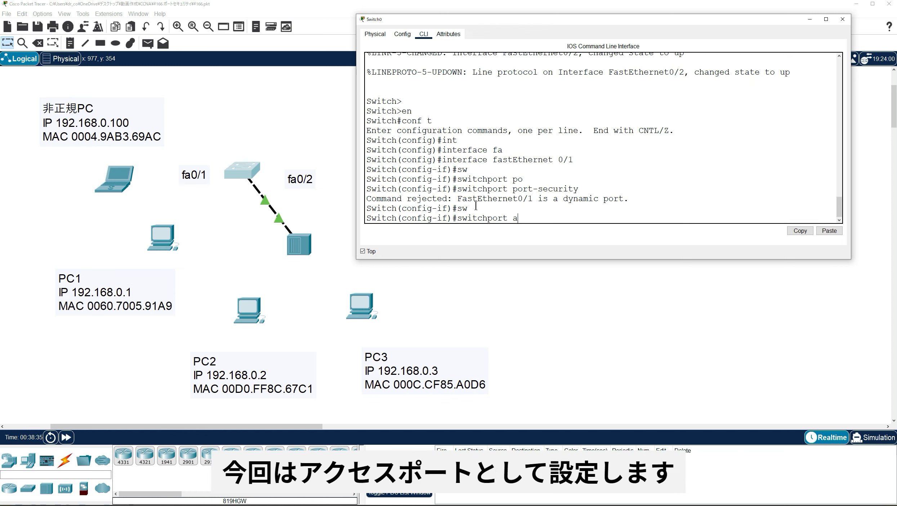
{"action": "key", "text": "BackSpace"}
{"action": "type", "text": "mo"}
{"action": "key", "text": "Tab"}
{"action": "type", "text": "a"}
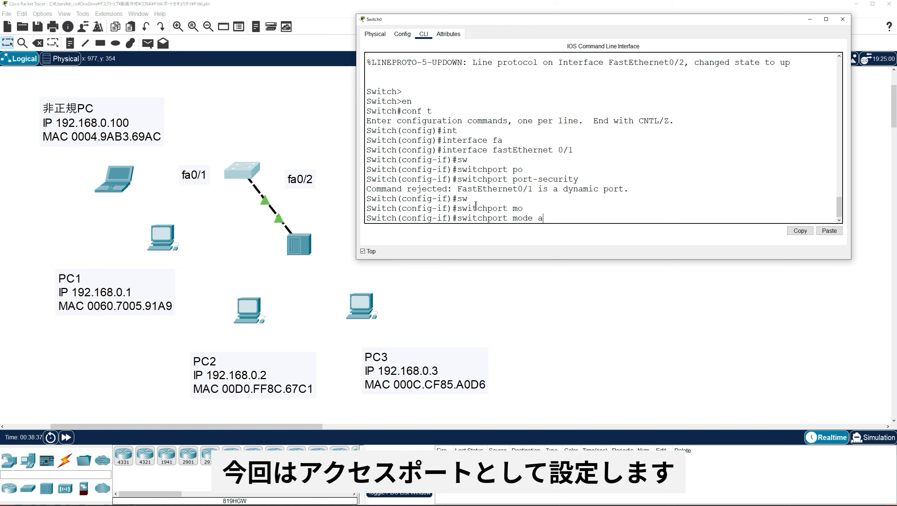
{"action": "key", "text": "Tab"}
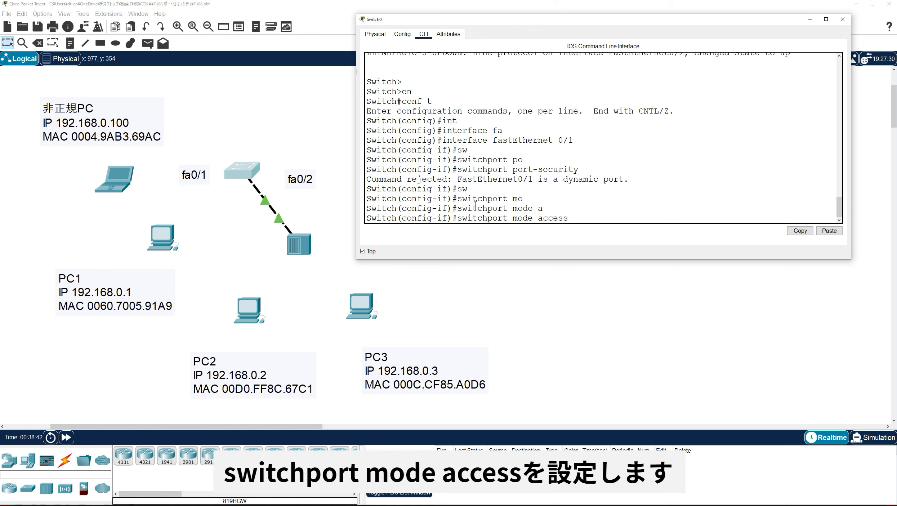
{"action": "key", "text": "Return"}
- Enable port security on FastEthernet 0/1 and register PC1's MAC address 0060.7005.91A9 as its secure address
{"action": "key", "text": "Up"}
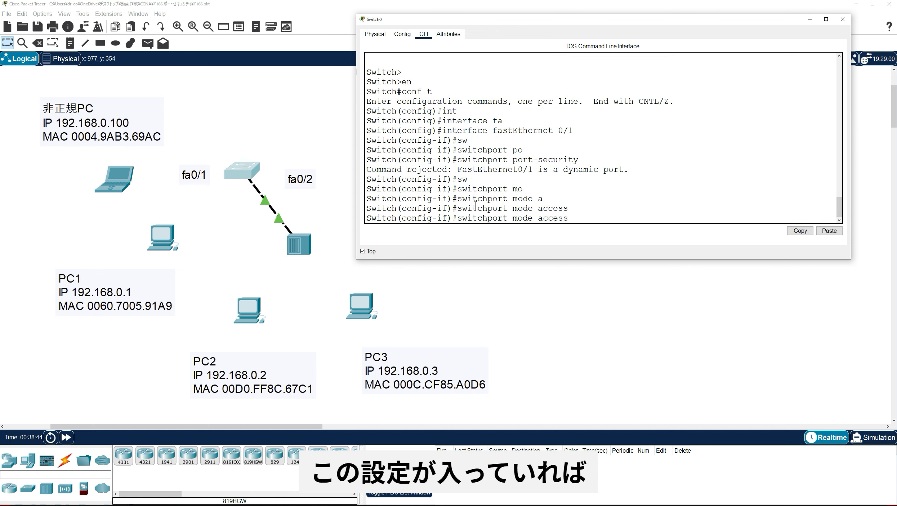
{"action": "key", "text": "Up"}
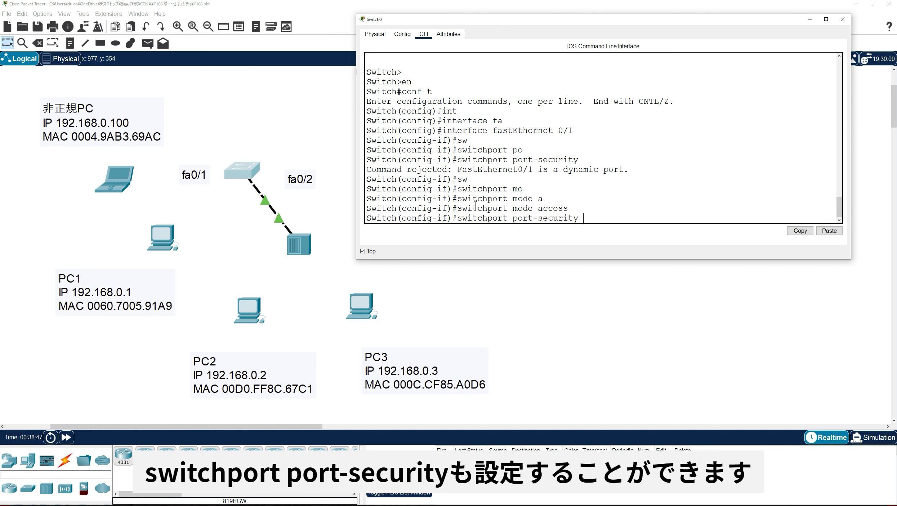
{"action": "key", "text": "Return"}
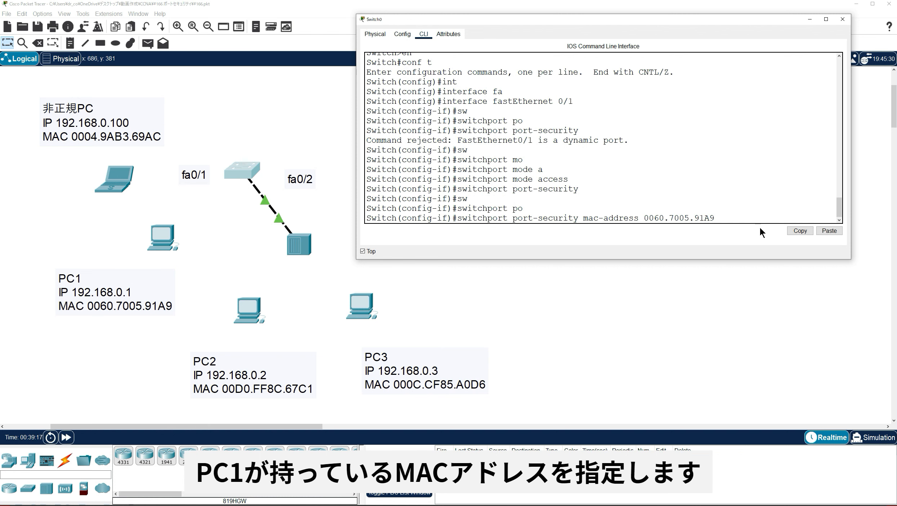
{"action": "key", "text": "Return"}
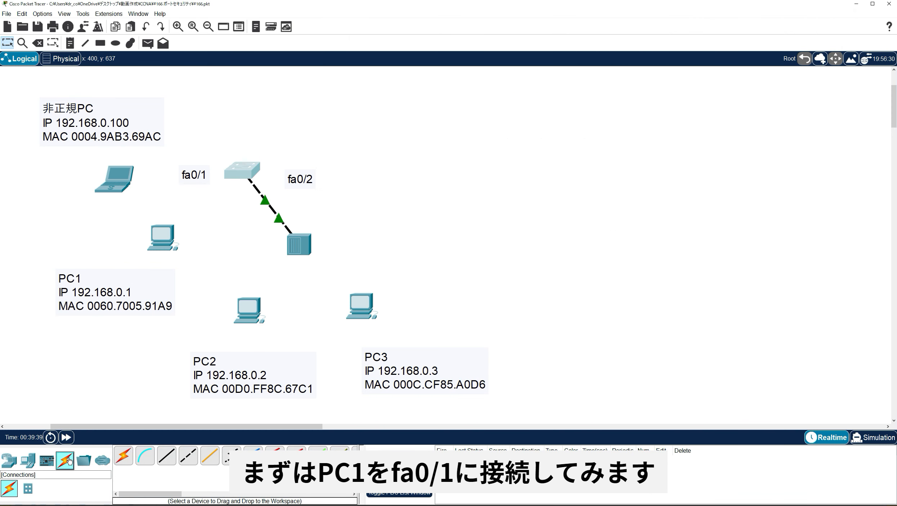
- Connect PC1 to the switch's FastEthernet0/1 port with a copper straight-through cable
{"action": "left_click", "coordinate": [234, 175]}
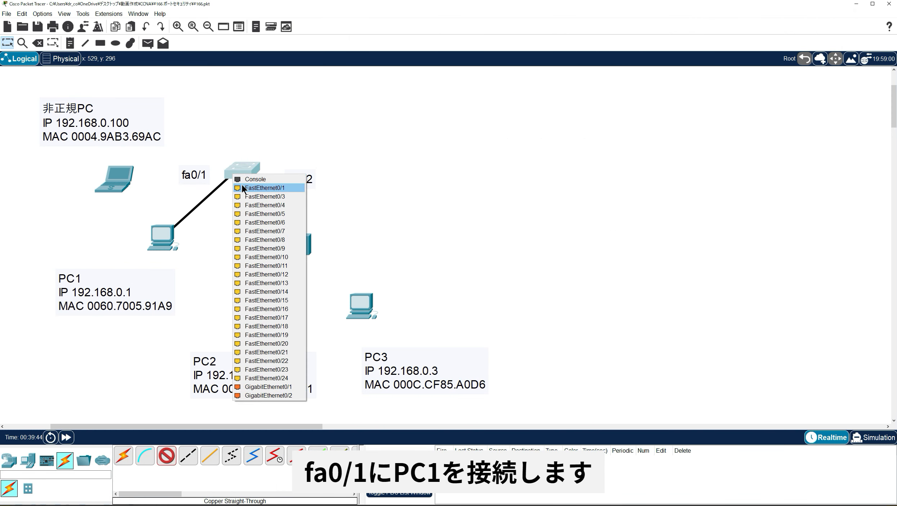
{"action": "left_click", "coordinate": [263, 187]}
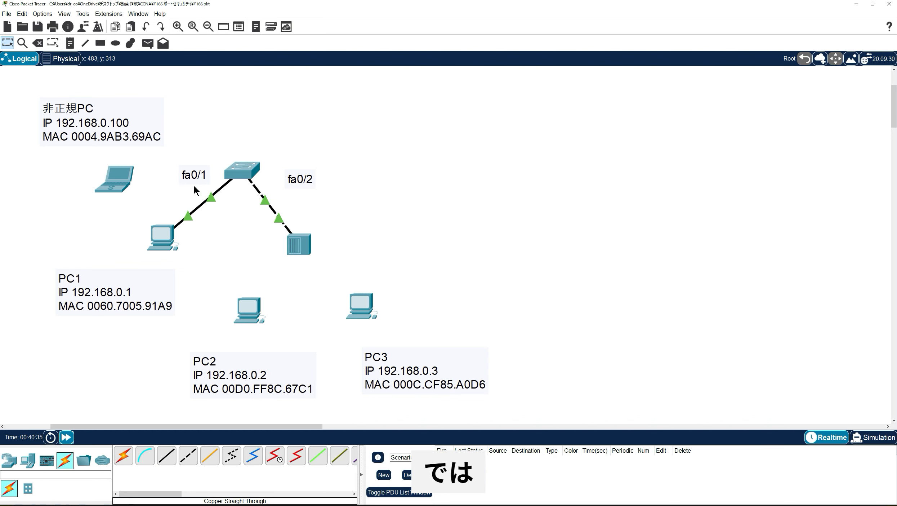
- Move PC1's end of the fa0/1 cable to the unauthorized laptop's FastEthernet0 port and request the laptop's IP address through DHCP
{"action": "left_click", "coordinate": [188, 217]}
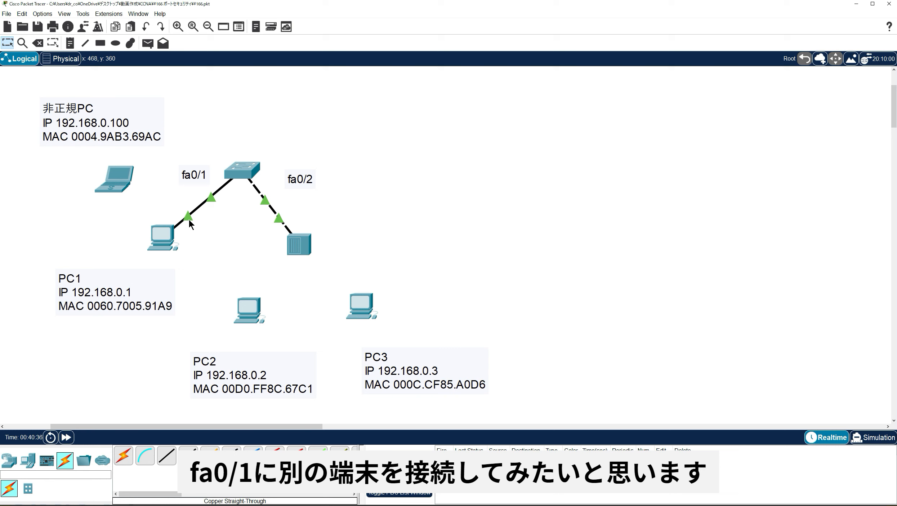
{"action": "left_click", "coordinate": [117, 178]}
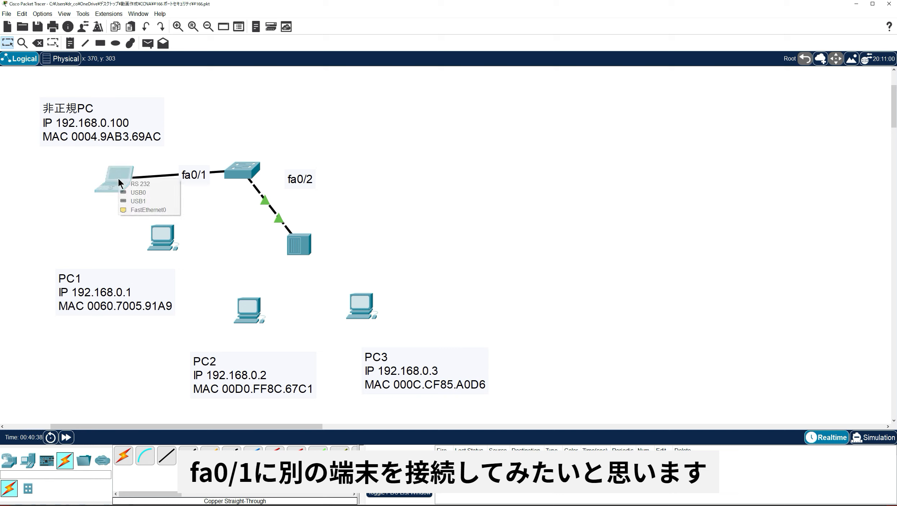
{"action": "left_click", "coordinate": [141, 210]}
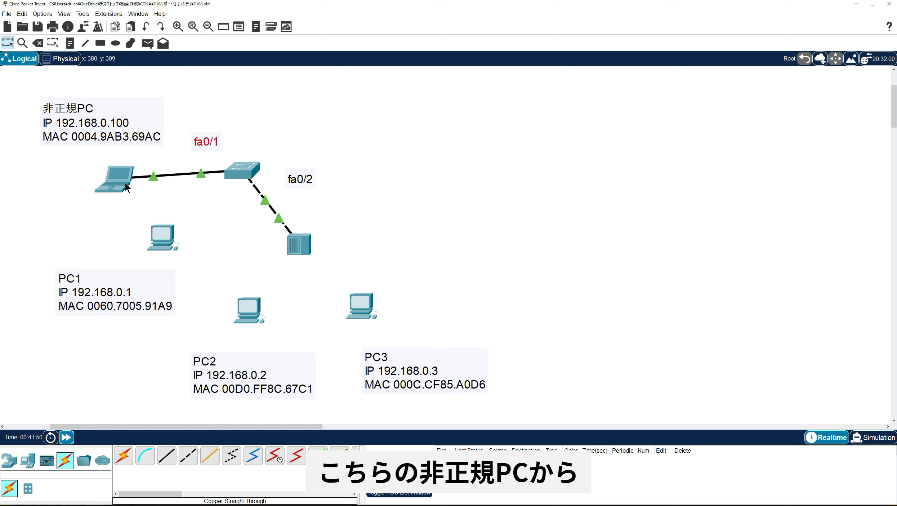
{"action": "mouse_move", "coordinate": [125, 181]}
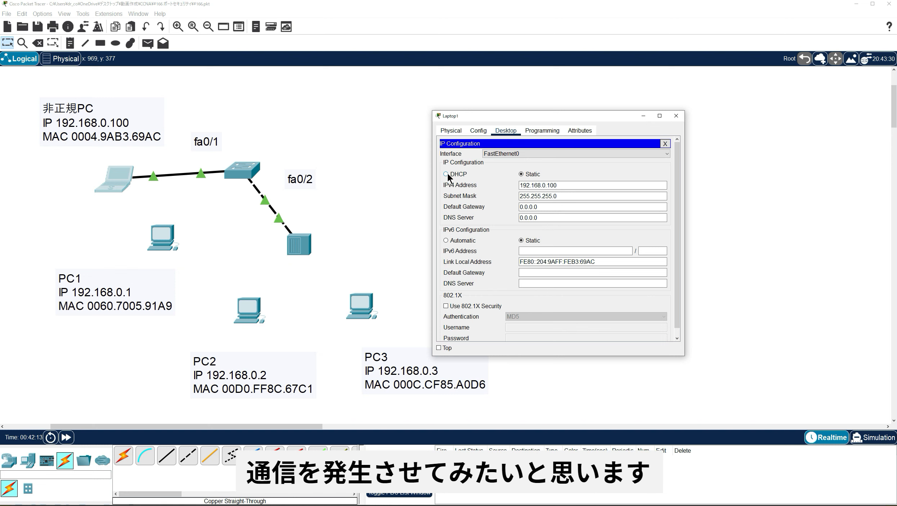
{"action": "left_click", "coordinate": [447, 174]}
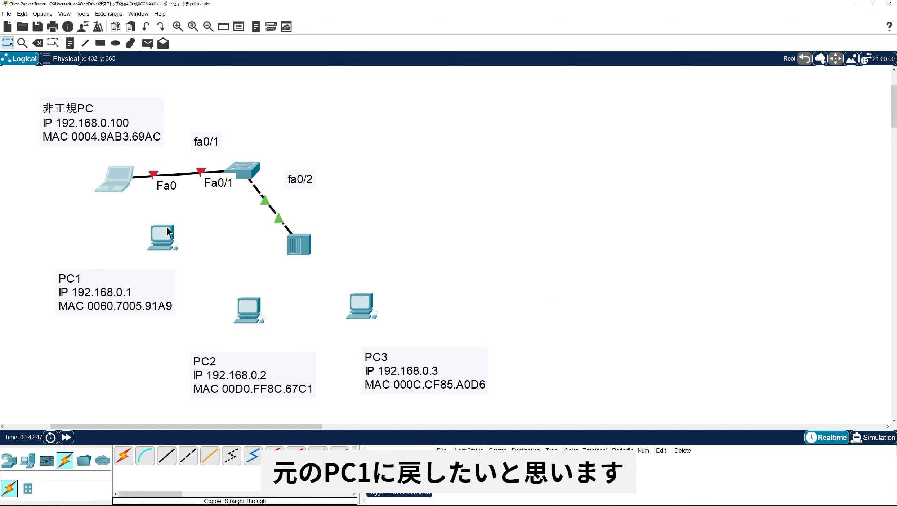
- Move the laptop's end of the fa0/1 cable back to PC1
{"action": "left_click", "coordinate": [154, 174]}
{"action": "left_click", "coordinate": [166, 236]}
{"action": "left_click", "coordinate": [184, 250]}
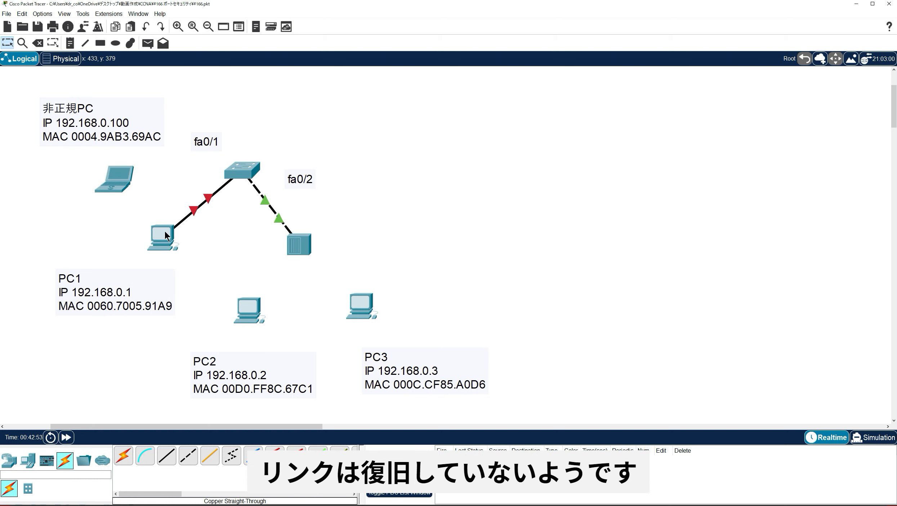
- Open the switch's command line and shut down FastEthernet0/1 with the shutdown command
{"action": "left_click", "coordinate": [242, 171]}
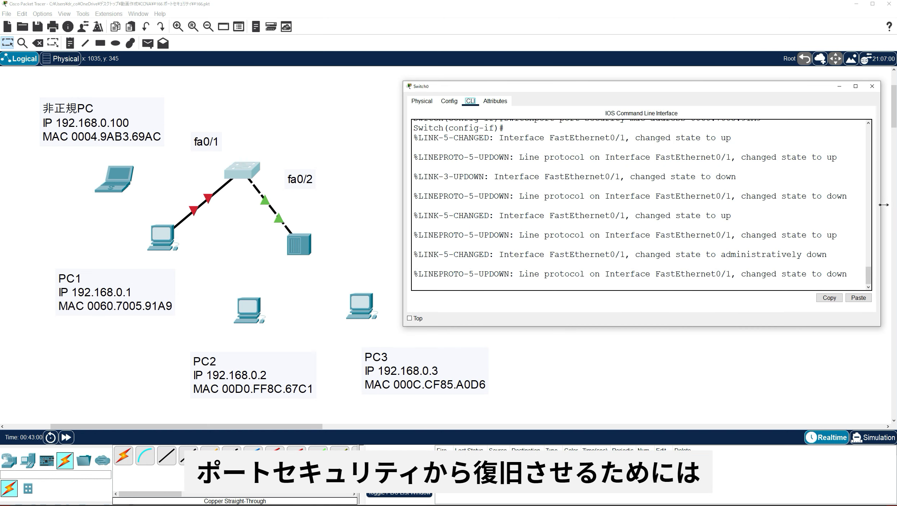
{"action": "left_click_drag", "start_coordinate": [571, 88], "coordinate": [541, 70]}
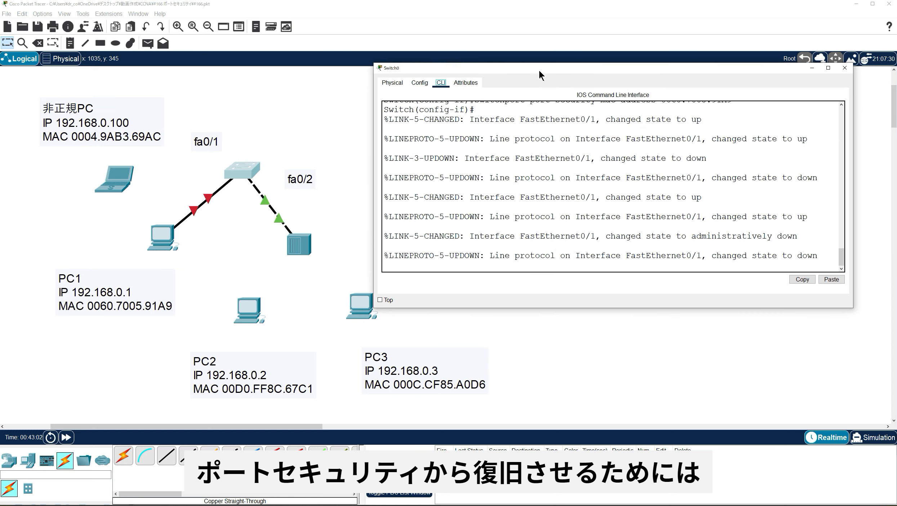
{"action": "left_click", "coordinate": [521, 202]}
{"action": "key", "text": "Return"}
{"action": "key", "text": "Return"}
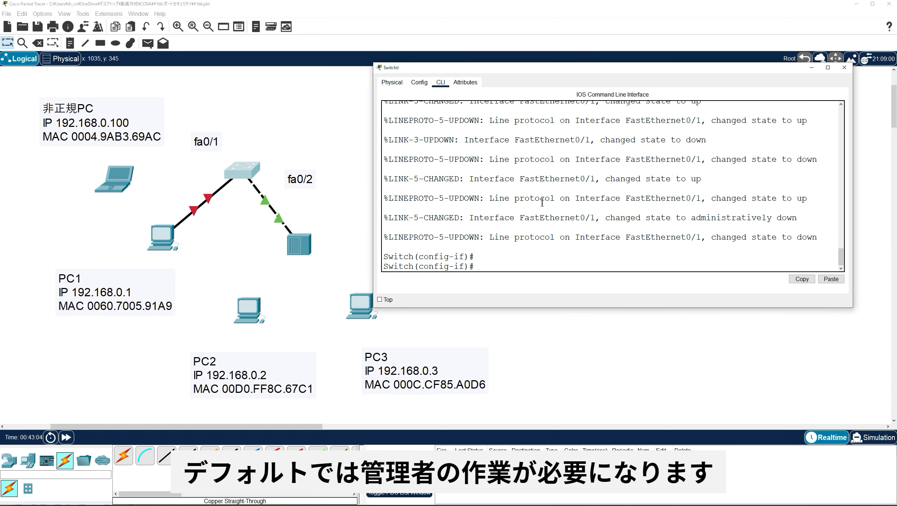
{"action": "type", "text": "shu"}
{"action": "key", "text": "Tab"}
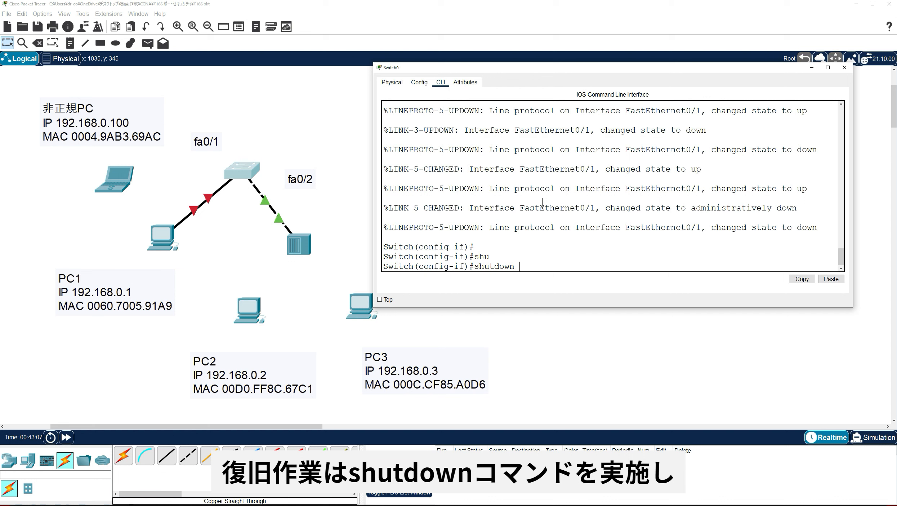
{"action": "key", "text": "Return"}
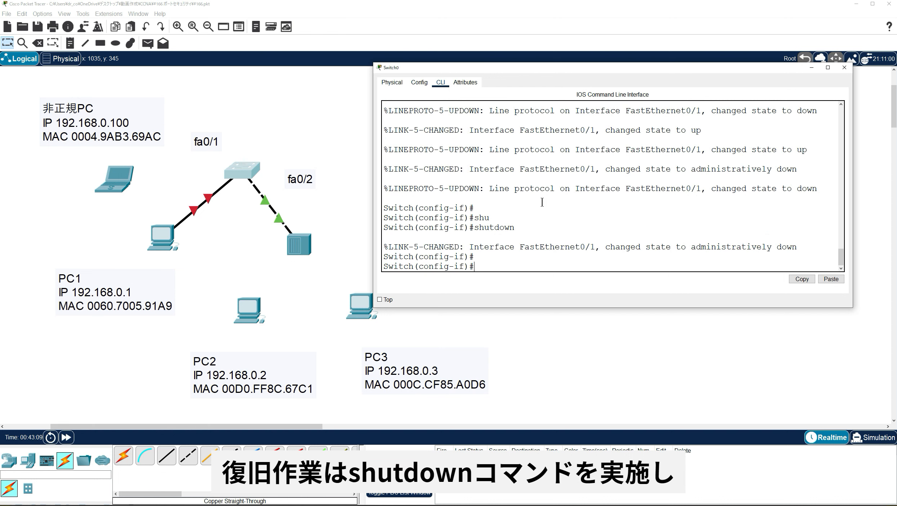
- Re-enable FastEthernet0/1 with the no shutdown command
{"action": "type", "text": "no shu"}
{"action": "key", "text": "Tab"}
{"action": "key", "text": "Return"}
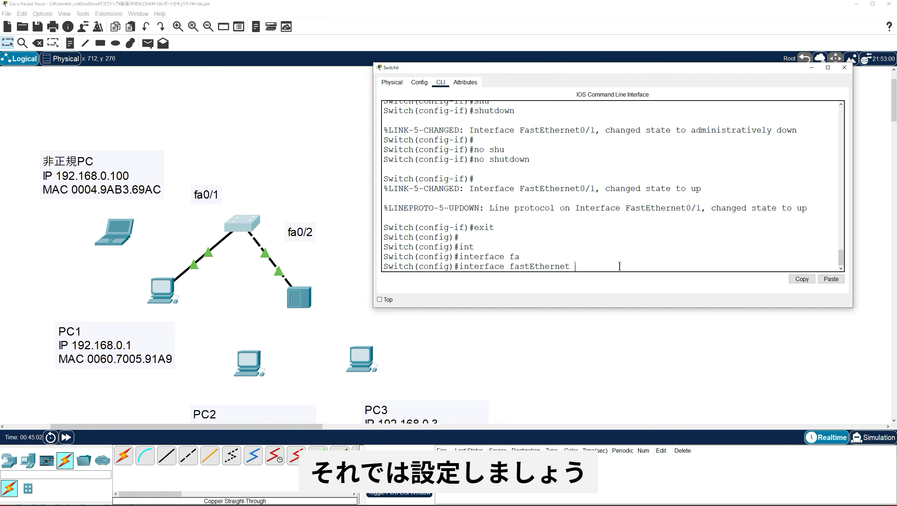
- Enter interface configuration for FastEthernet 0/2 and set the port to access mode with switchport mode access
{"action": "type", "text": "0/2"}
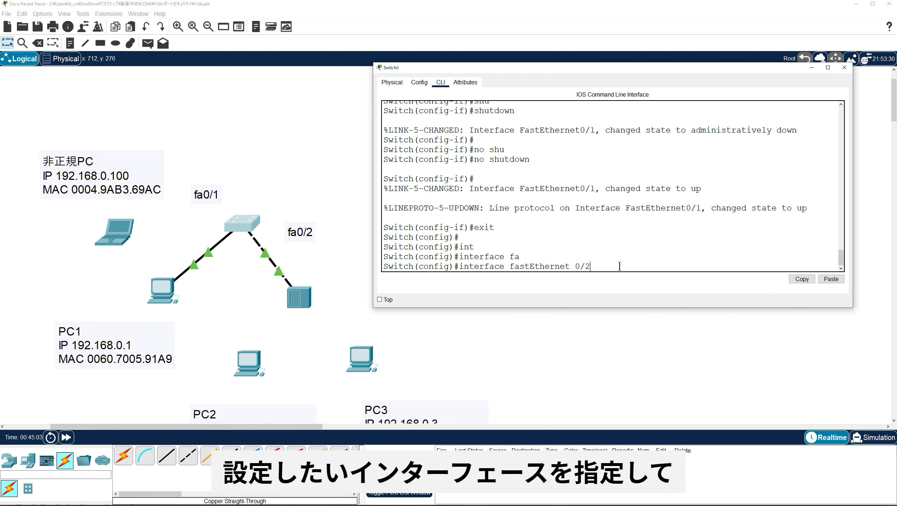
{"action": "key", "text": "Return"}
{"action": "type", "text": "sw"}
{"action": "key", "text": "Tab"}
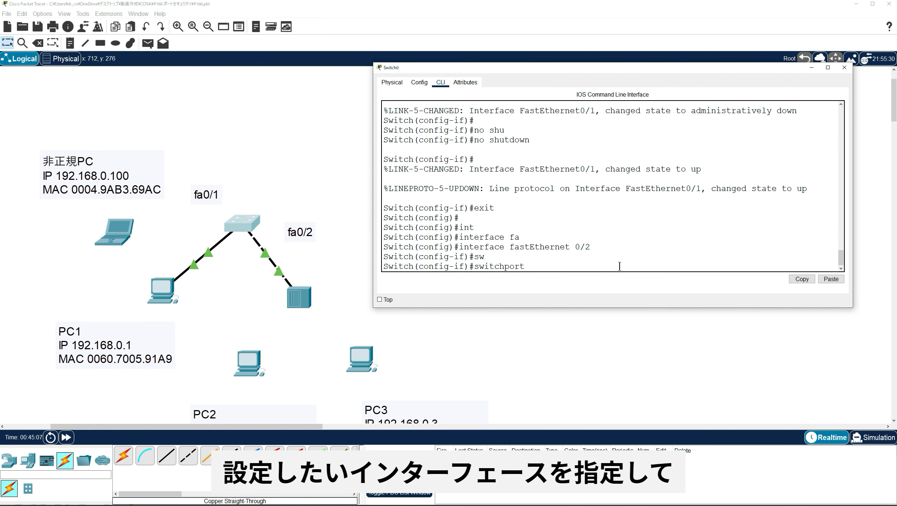
{"action": "type", "text": "mo"}
{"action": "key", "text": "Tab"}
{"action": "type", "text": "a"}
{"action": "key", "text": "Tab"}
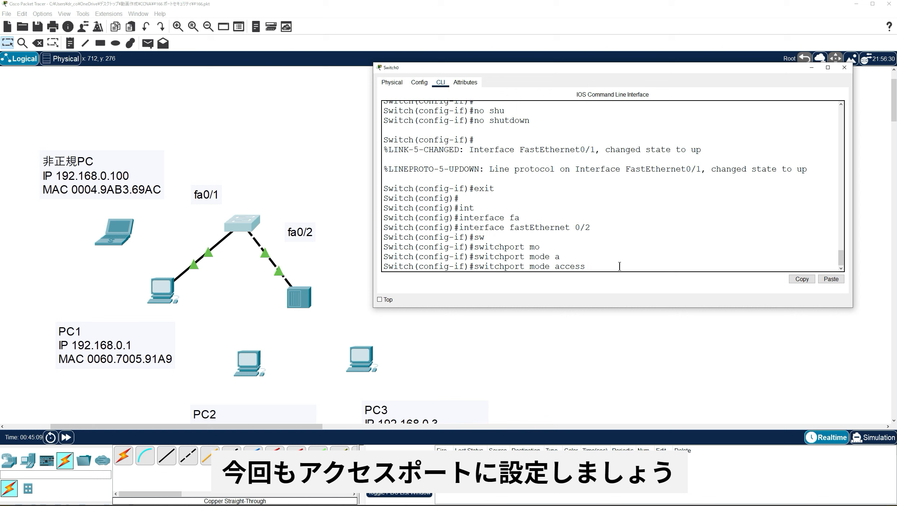
{"action": "key", "text": "Return"}
- Enable port security on FastEthernet 0/2 and set its maximum number of secure MAC addresses to 2
{"action": "type", "text": "sw"}
{"action": "key", "text": "Tab"}
{"action": "type", "text": "po"}
{"action": "key", "text": "Tab"}
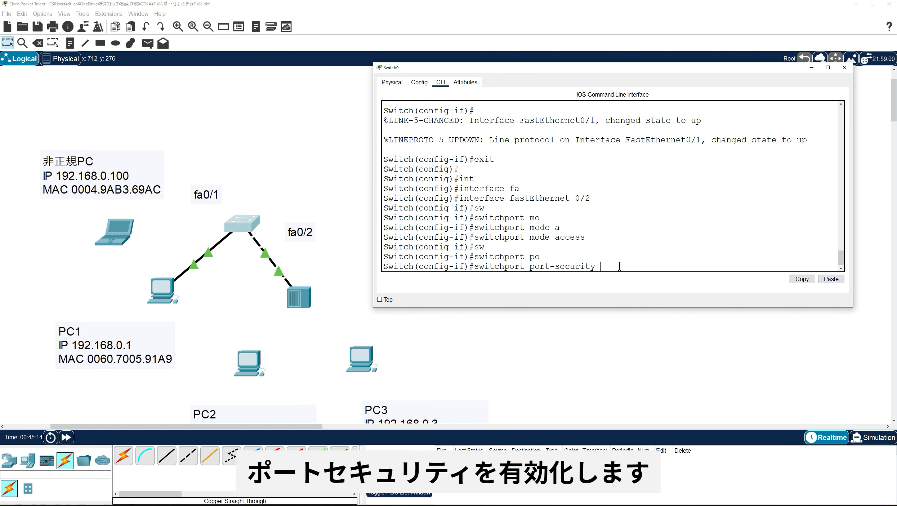
{"action": "key", "text": "Tab"}
{"action": "type", "text": "max"}
{"action": "key", "text": "Tab"}
{"action": "type", "text": "2"}
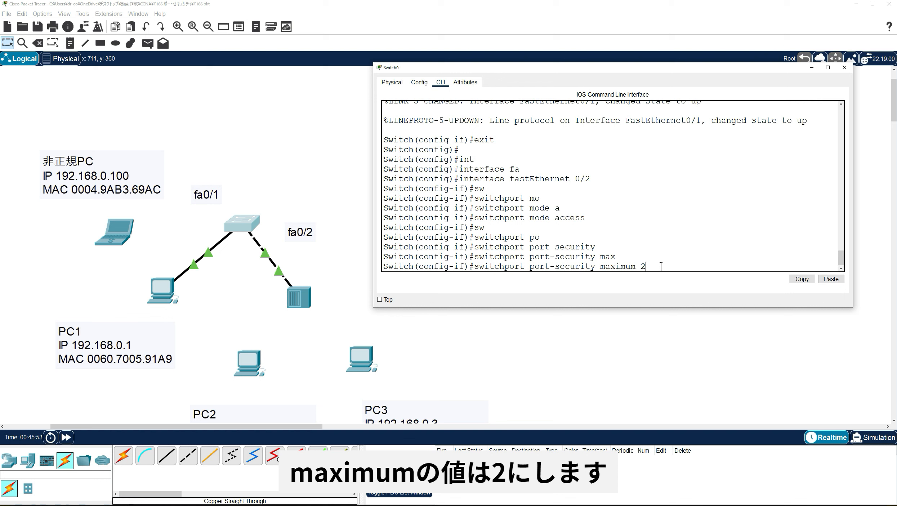
{"action": "key", "text": "Return"}
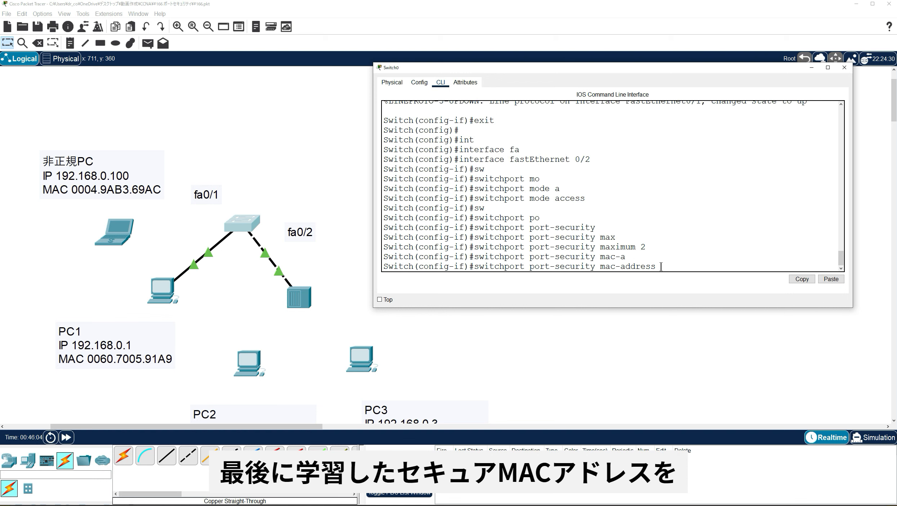
- Turn on sticky MAC address learning for FastEthernet 0/2 and return to privileged mode with end
{"action": "type", "text": "s"}
{"action": "key", "text": "Tab"}
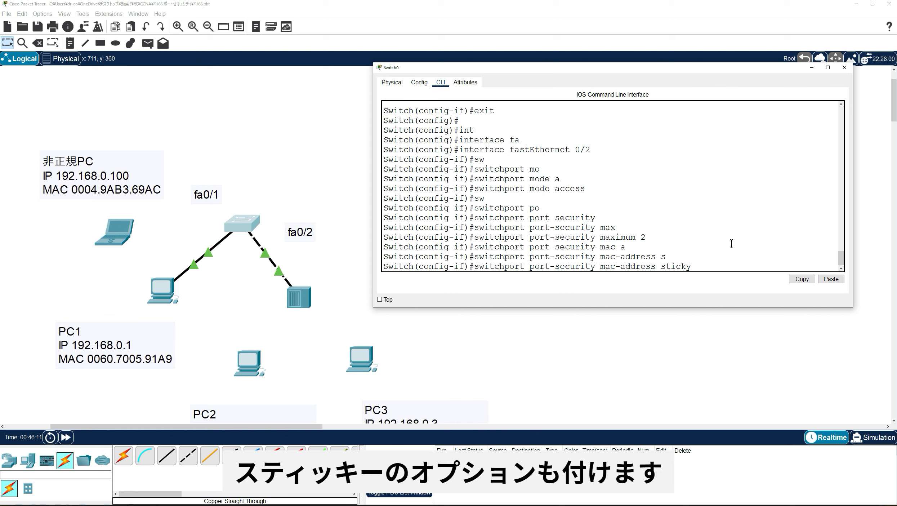
{"action": "key", "text": "Return"}
{"action": "scroll", "coordinate": [289, 353], "scroll_direction": "down", "scroll_amount": 3}
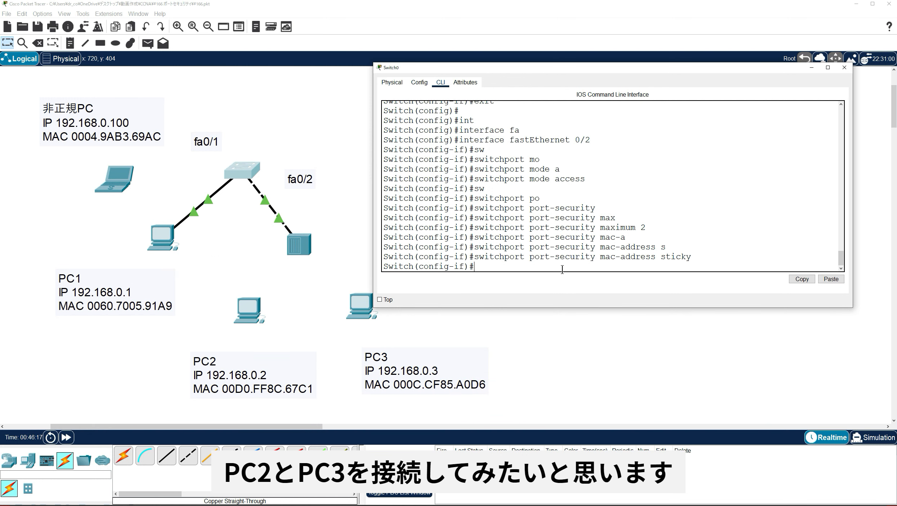
{"action": "type", "text": "end"}
{"action": "key", "text": "Return"}
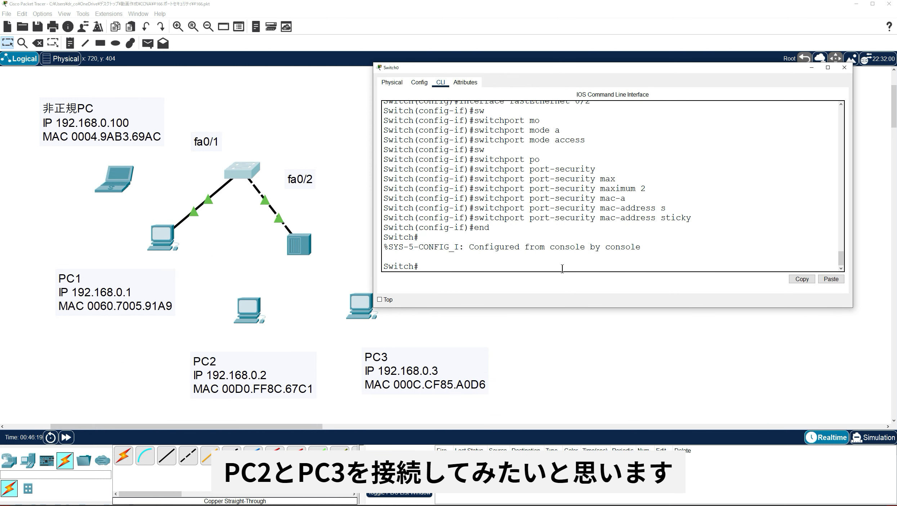
- Display the running configuration with show running-config and examine the port-security lines of FastEthernet0/1 and FastEthernet0/2, including the static MAC entry
{"action": "type", "text": "show"}
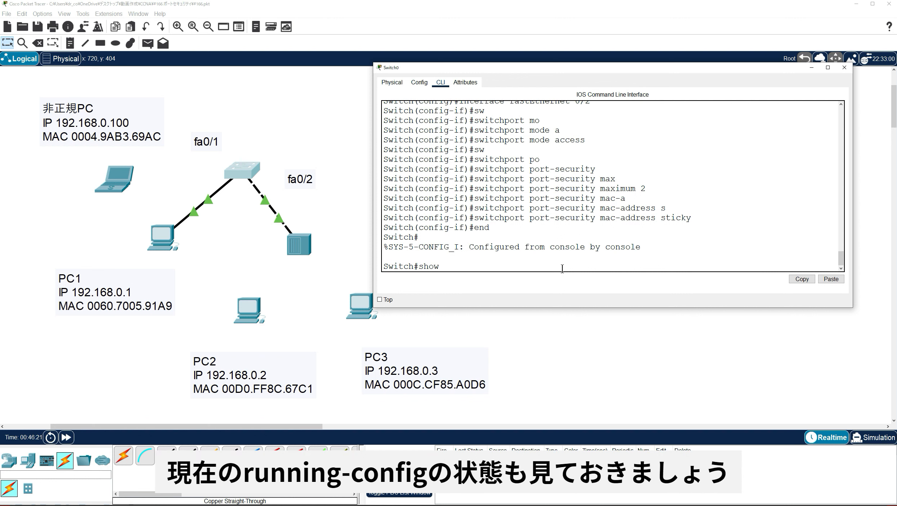
{"action": "type", "text": " run"}
{"action": "key", "text": "Tab"}
{"action": "key", "text": "Return"}
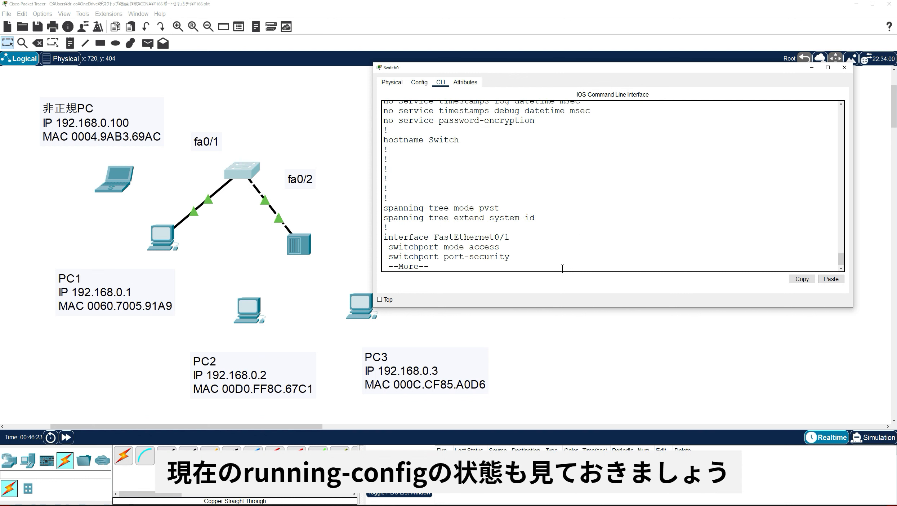
{"action": "key", "text": "space"}
{"action": "scroll", "coordinate": [512, 185], "scroll_direction": "up", "scroll_amount": 5}
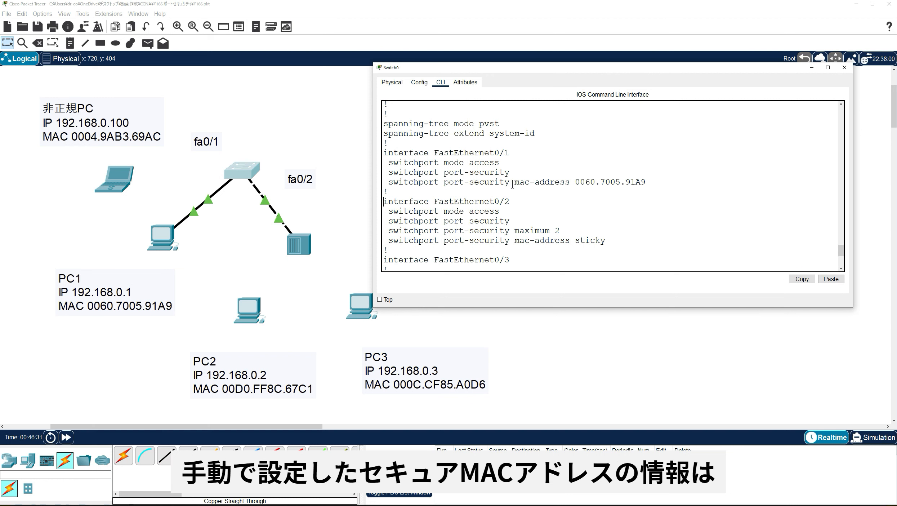
{"action": "left_click_drag", "start_coordinate": [515, 183], "coordinate": [656, 183]}
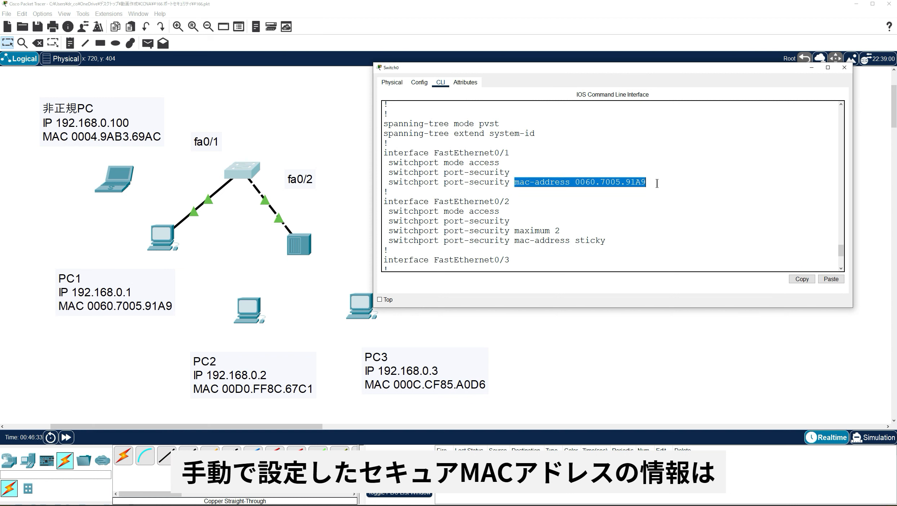
{"action": "left_click", "coordinate": [649, 197]}
{"action": "scroll", "coordinate": [574, 200], "scroll_direction": "down", "scroll_amount": 1}
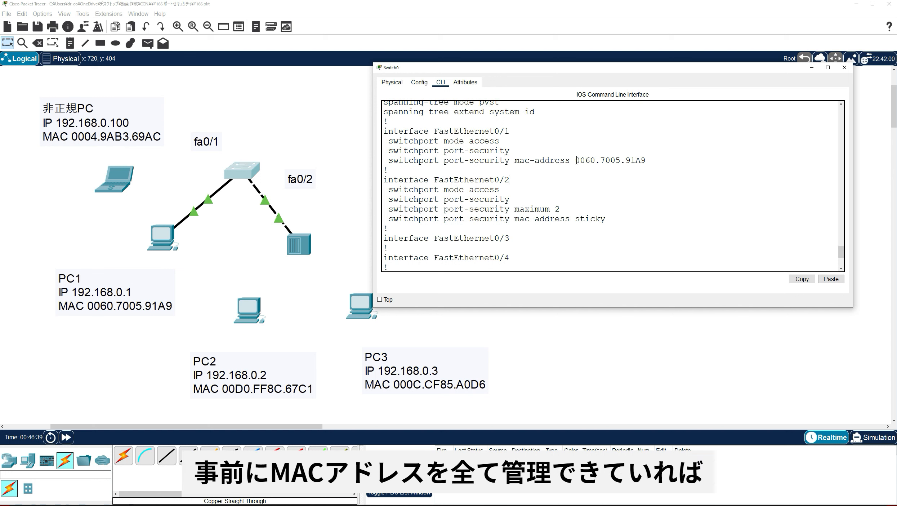
{"action": "left_click_drag", "start_coordinate": [574, 158], "coordinate": [648, 160]}
{"action": "left_click", "coordinate": [556, 160]}
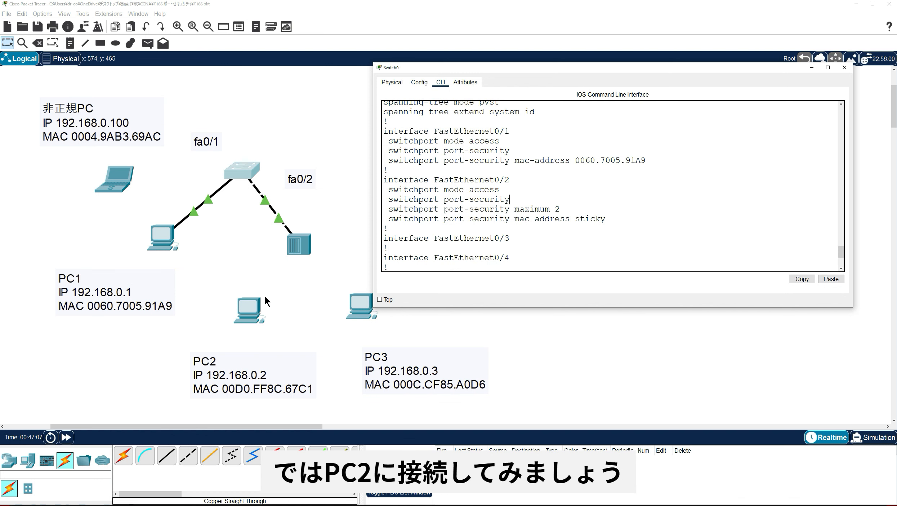
- Keep the Switch0 window on top and connect PC2 to the hub with an automatically chosen cable
{"action": "left_click", "coordinate": [379, 299]}
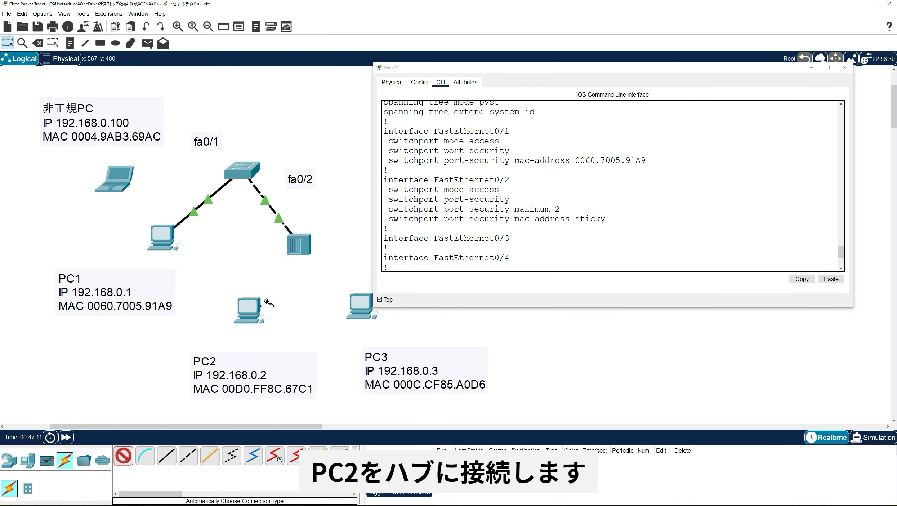
{"action": "left_click", "coordinate": [249, 308]}
{"action": "left_click", "coordinate": [296, 248]}
- Redisplay the running configuration and check FastEthernet0/2 for the sticky secure MAC address learned from PC2
{"action": "left_click", "coordinate": [546, 239]}
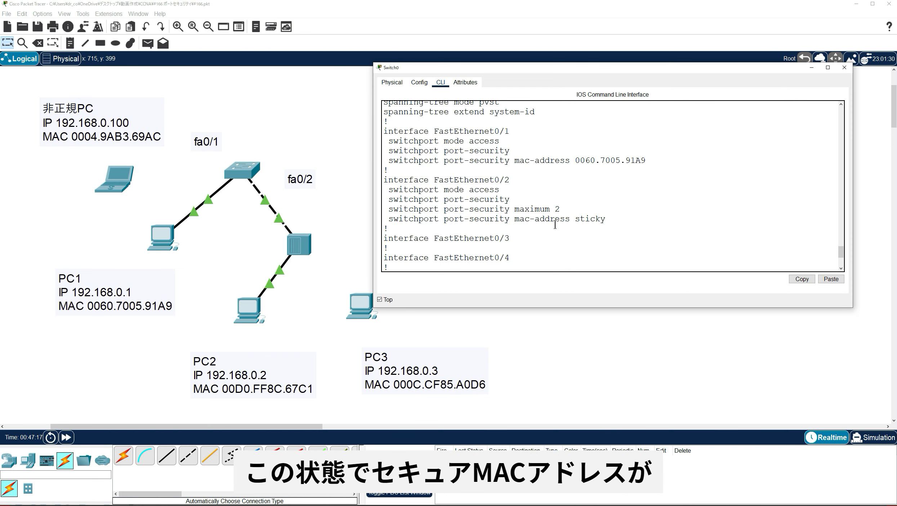
{"action": "scroll", "coordinate": [555, 225], "scroll_direction": "down", "scroll_amount": 2}
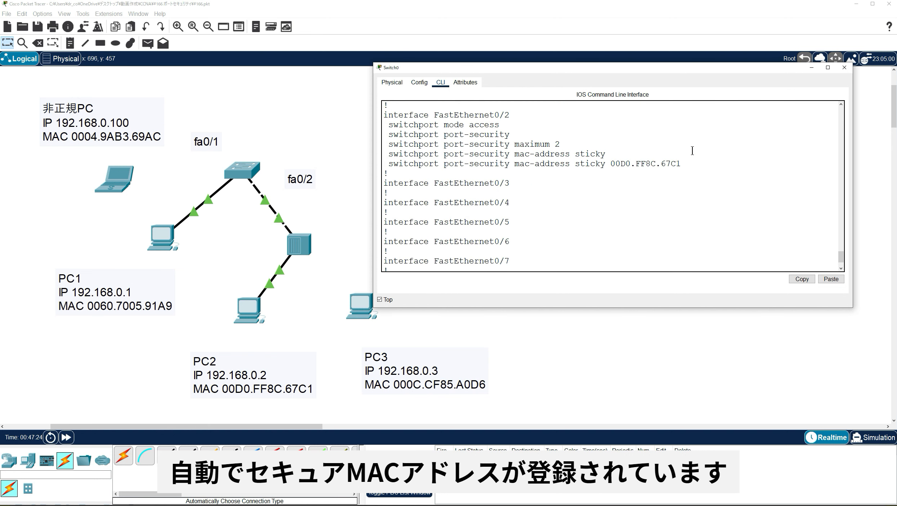
{"action": "left_click_drag", "start_coordinate": [589, 164], "coordinate": [707, 166]}
{"action": "left_click", "coordinate": [654, 210]}
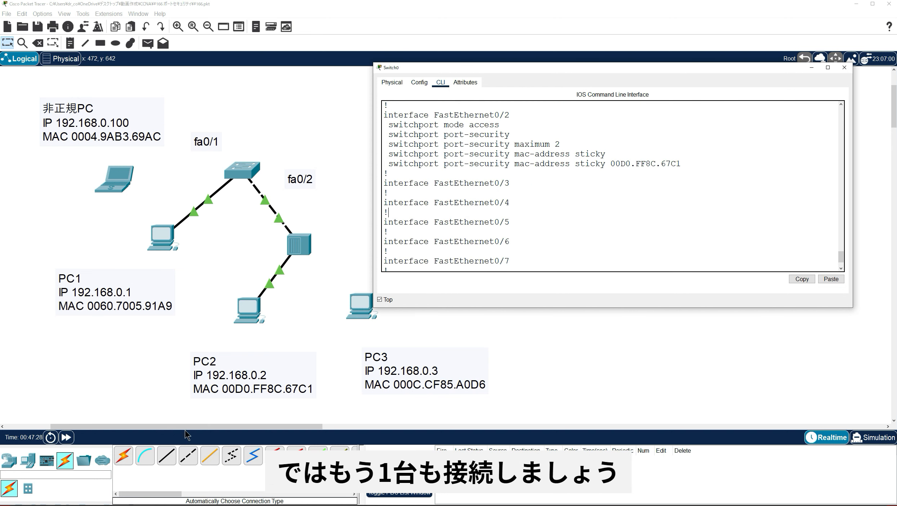
- Connect PC3 to the hub with an automatically chosen cable
{"action": "left_click", "coordinate": [129, 458]}
{"action": "left_click", "coordinate": [361, 306]}
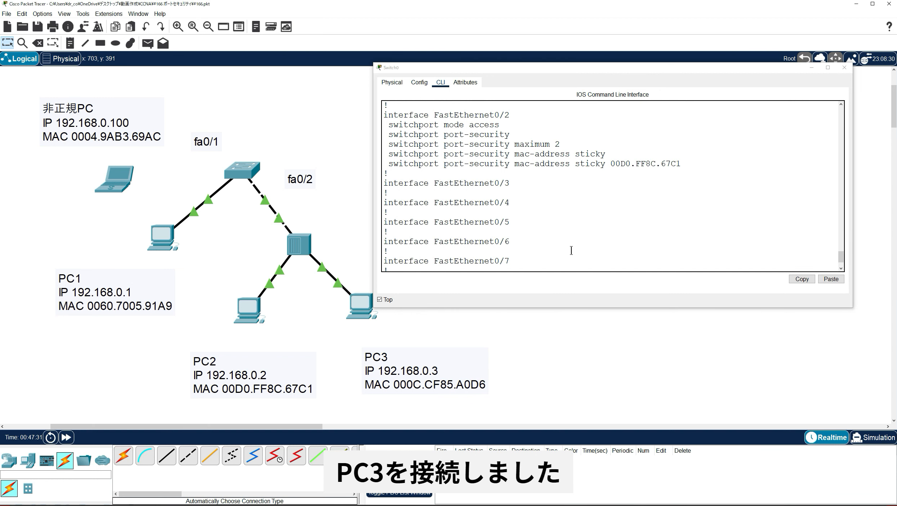
- Run show running-config again and page to the sticky secure MAC entries of PC2 and PC3 under FastEthernet0/2
{"action": "left_click", "coordinate": [583, 250]}
{"action": "key", "text": "ctrl+c"}
{"action": "key", "text": "Up"}
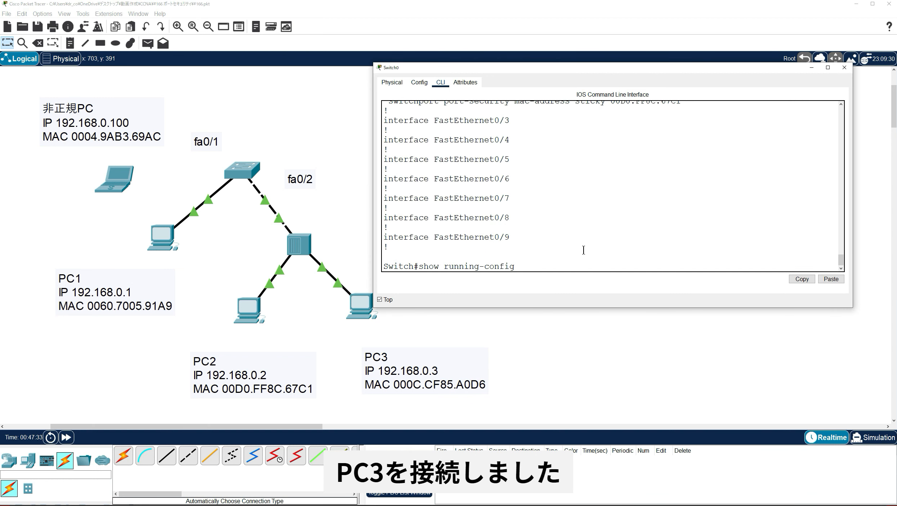
{"action": "key", "text": "Return"}
{"action": "key", "text": "space"}
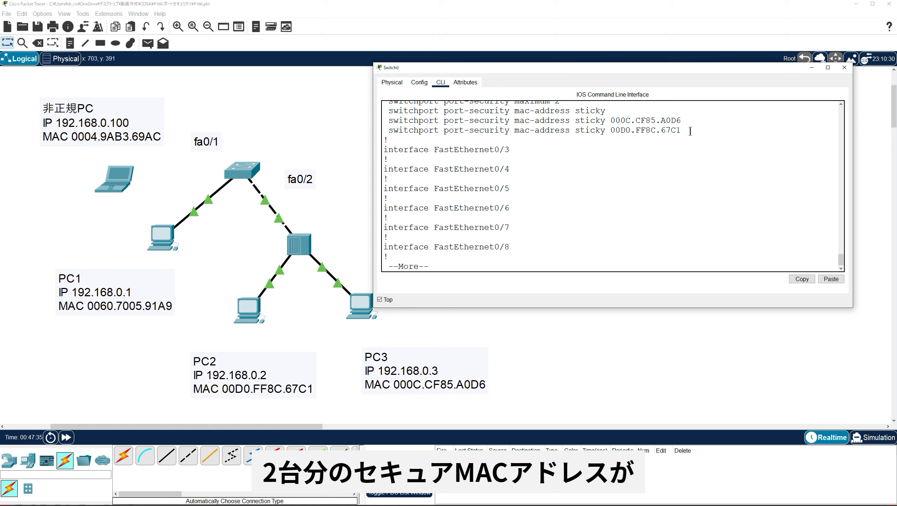
{"action": "left_click_drag", "start_coordinate": [690, 130], "coordinate": [384, 120]}
{"action": "left_click", "coordinate": [574, 213]}
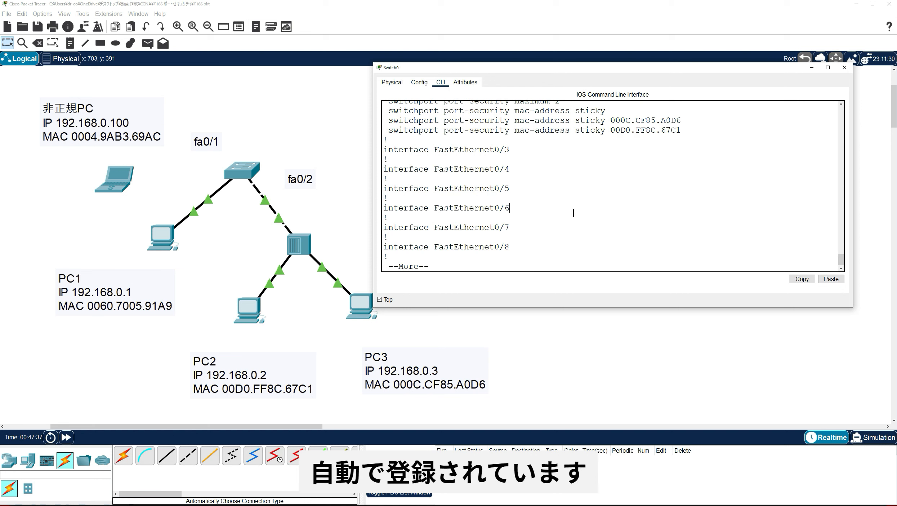
- Examine the full FastEthernet0/2 section, comparing its sticky MAC address lines with the configured secure MAC maximum
{"action": "scroll", "coordinate": [573, 213], "scroll_direction": "up", "scroll_amount": 2}
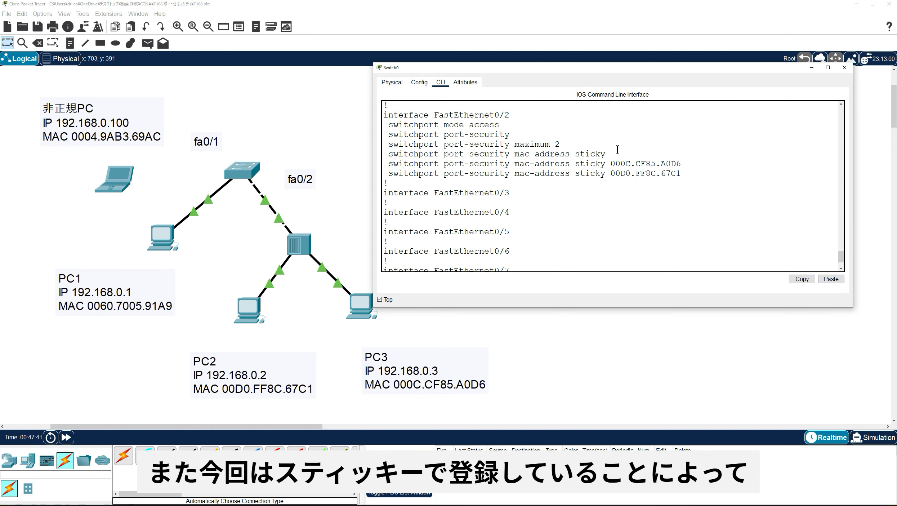
{"action": "left_click_drag", "start_coordinate": [606, 154], "coordinate": [577, 154]}
{"action": "left_click_drag", "start_coordinate": [684, 175], "coordinate": [380, 165]}
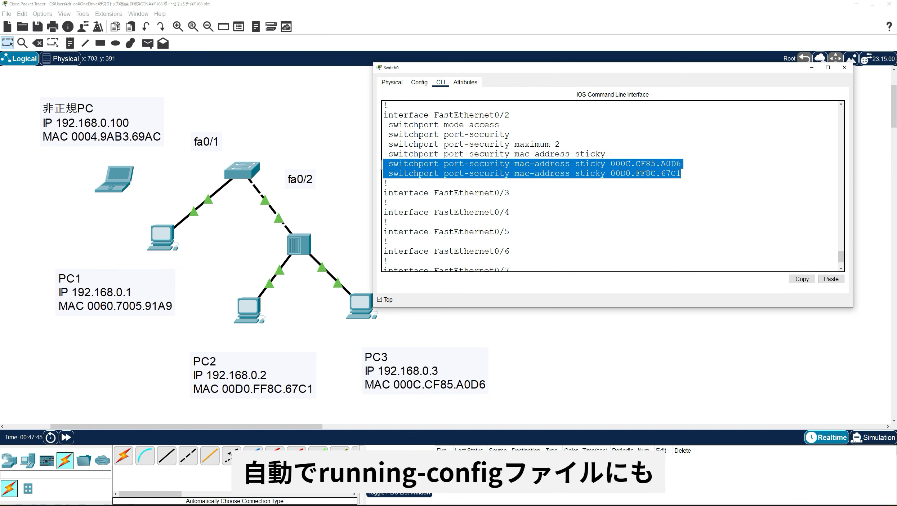
{"action": "left_click", "coordinate": [644, 160]}
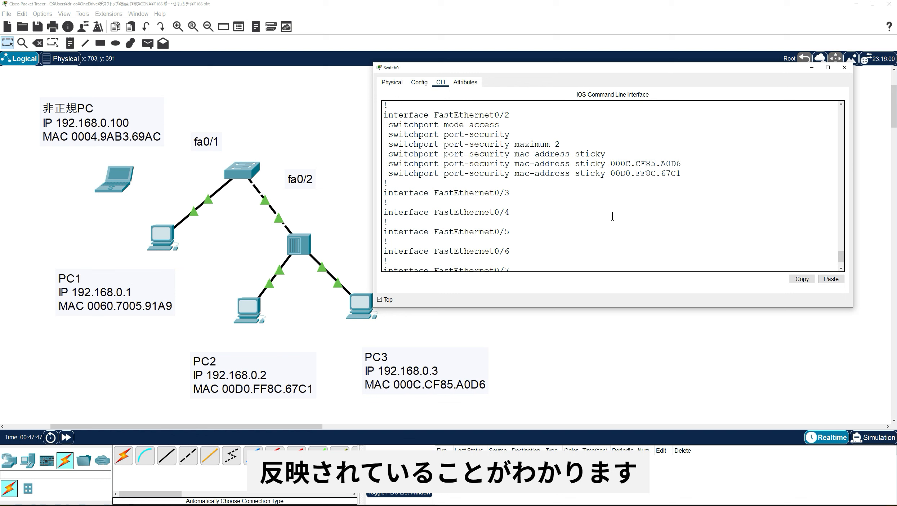
{"action": "left_click_drag", "start_coordinate": [562, 143], "coordinate": [516, 143]}
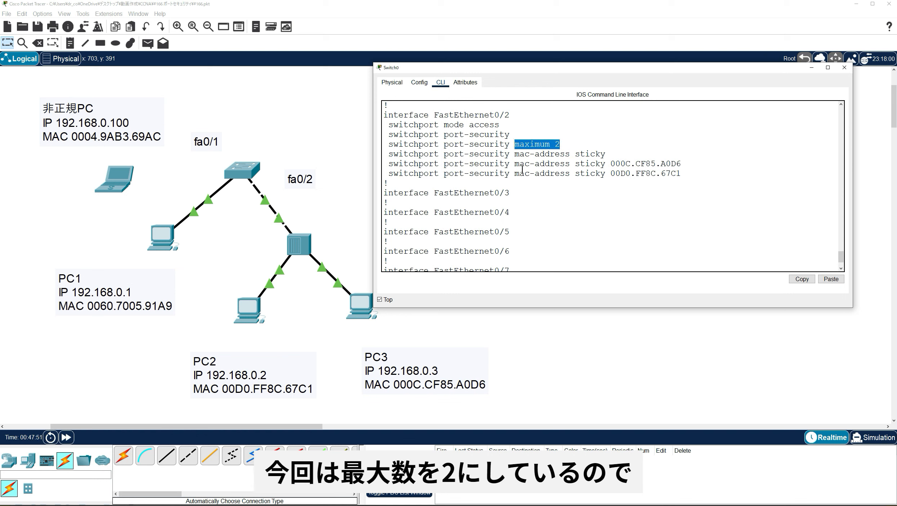
{"action": "left_click", "coordinate": [522, 169]}
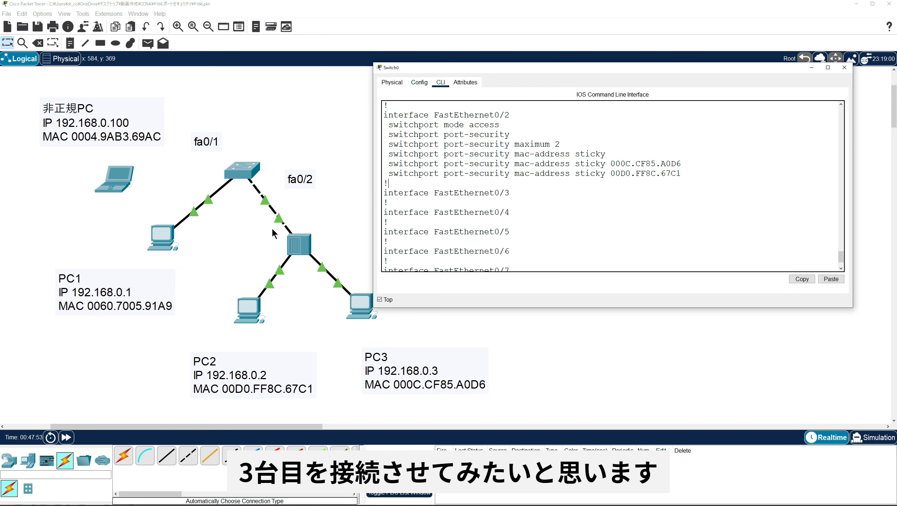
- Connect the unauthorized laptop (非正規PC) to the hub as a third host, using an automatically chosen cable
{"action": "left_click", "coordinate": [124, 456]}
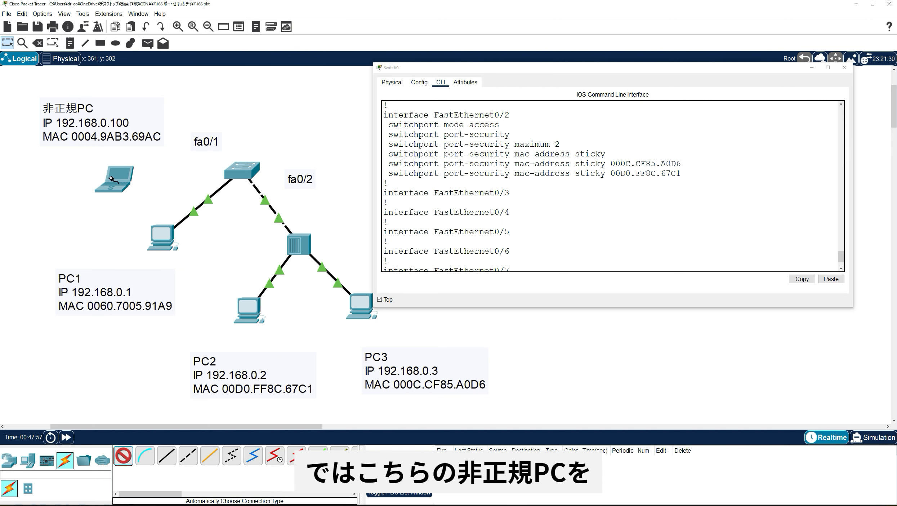
{"action": "left_click", "coordinate": [112, 179]}
{"action": "left_click", "coordinate": [296, 242]}
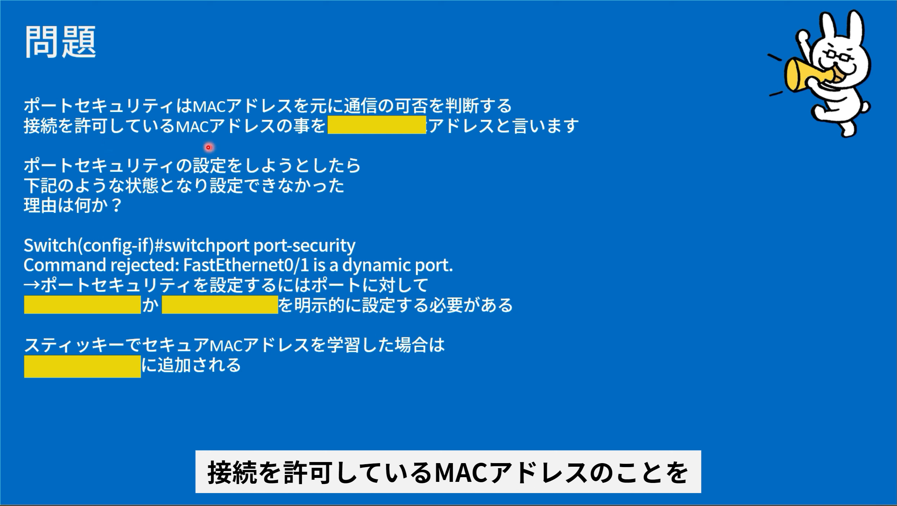
{"action": "left_click_drag", "start_coordinate": [345, 126], "coordinate": [406, 156]}
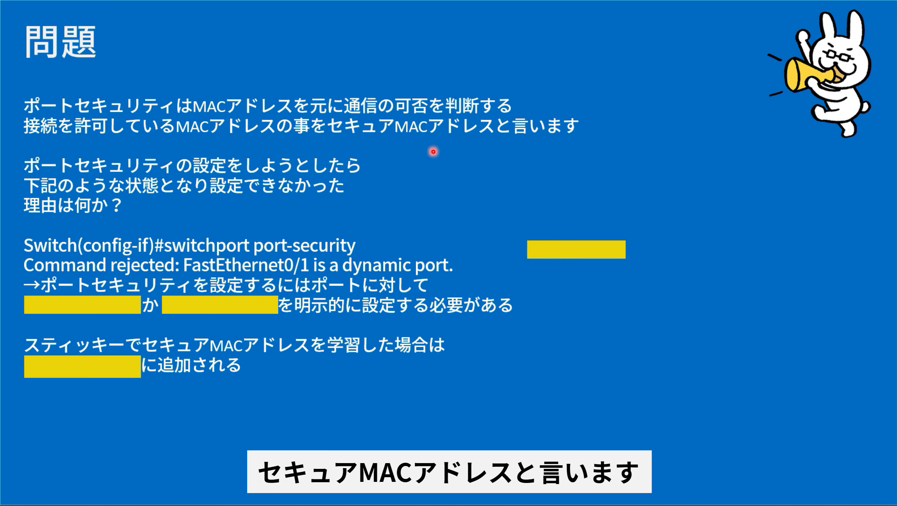